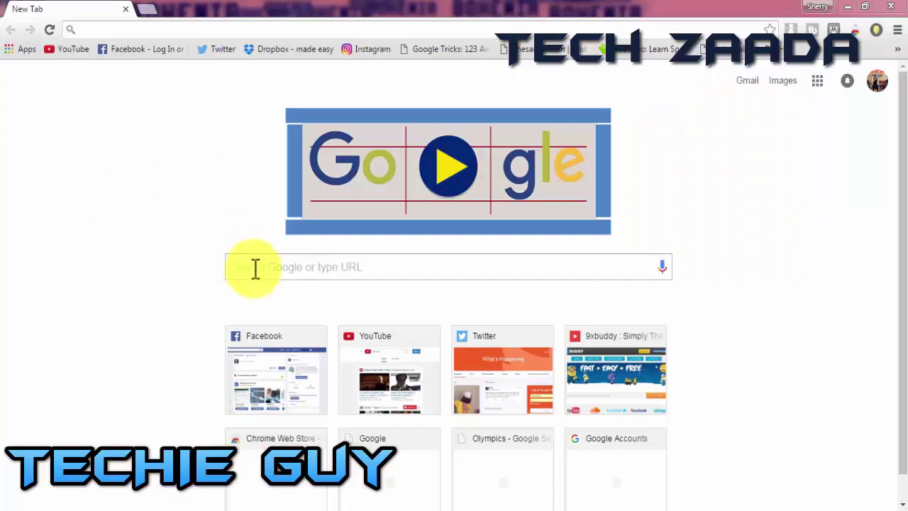
Step: Search Google for 'telegram web' and open the web.telegram.org result
click(254, 267)
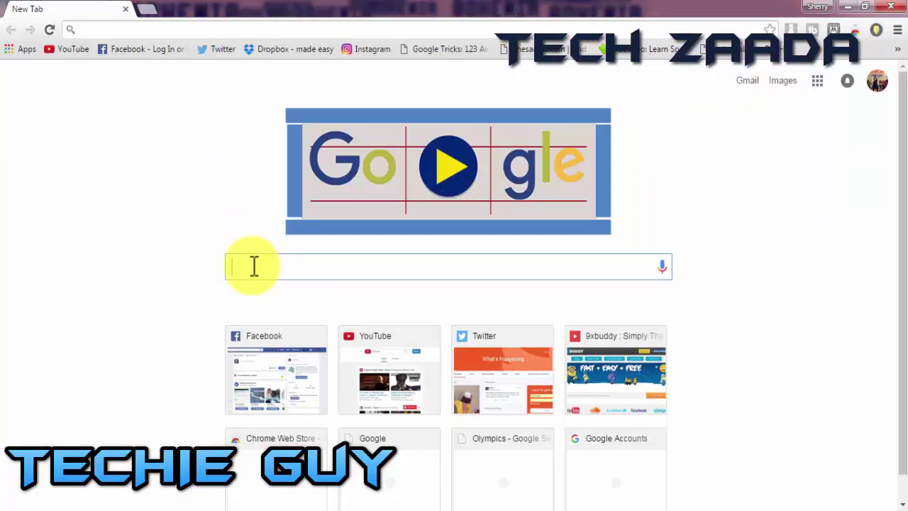
text(telegram)
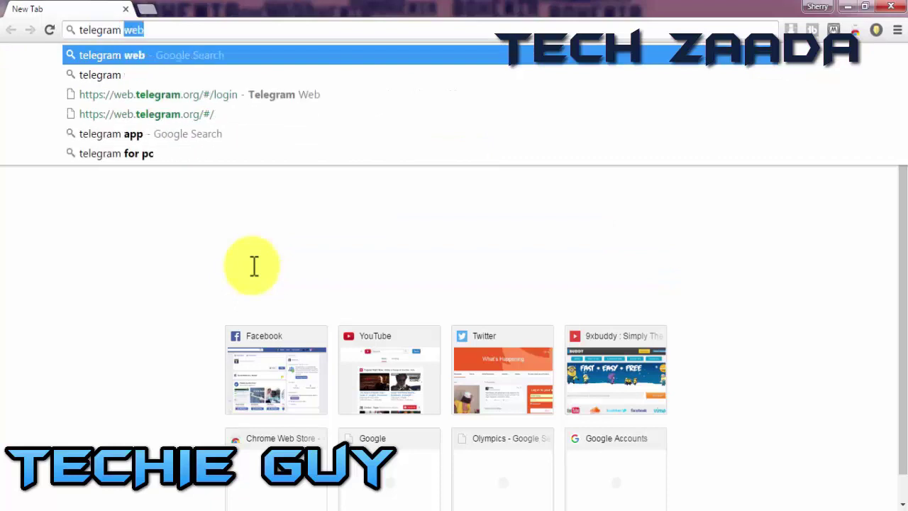
key(Return)
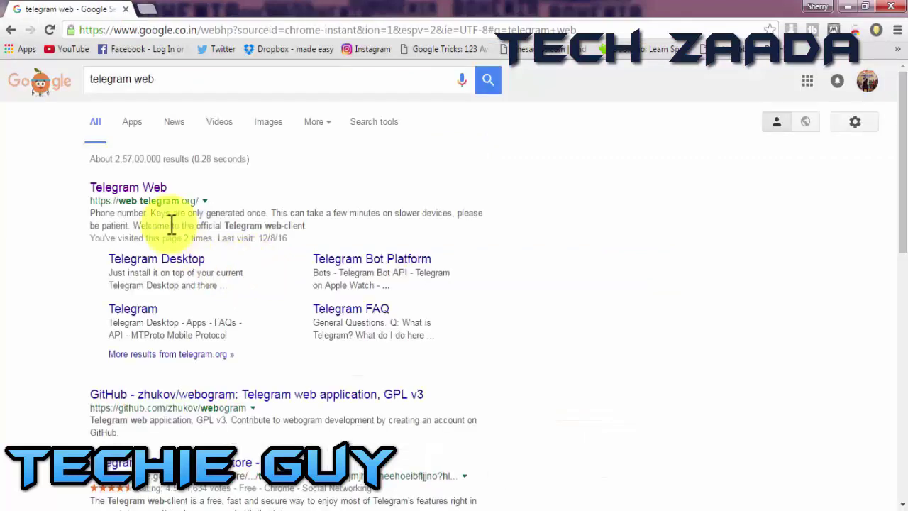
click(103, 191)
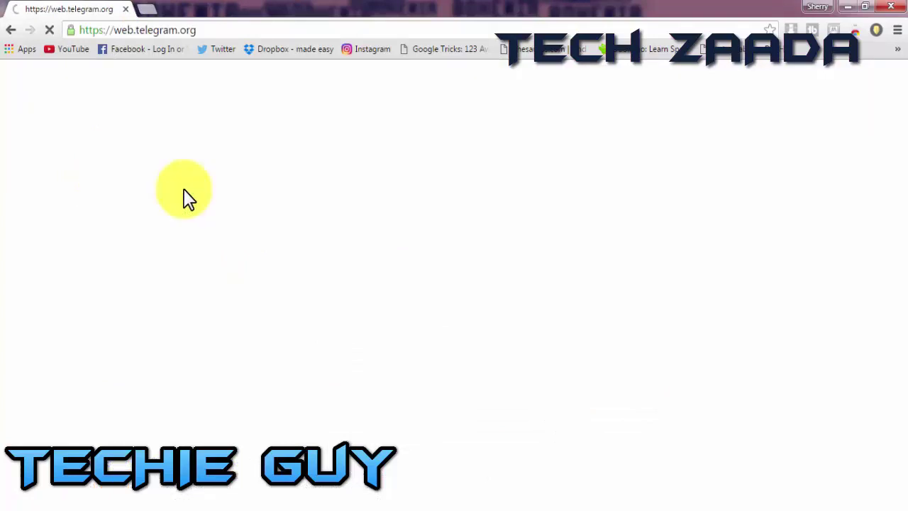
Step: Enter the +91 country code and phone number, confirm it, and type the SMS verification code
key(BackSpace)
text(91)
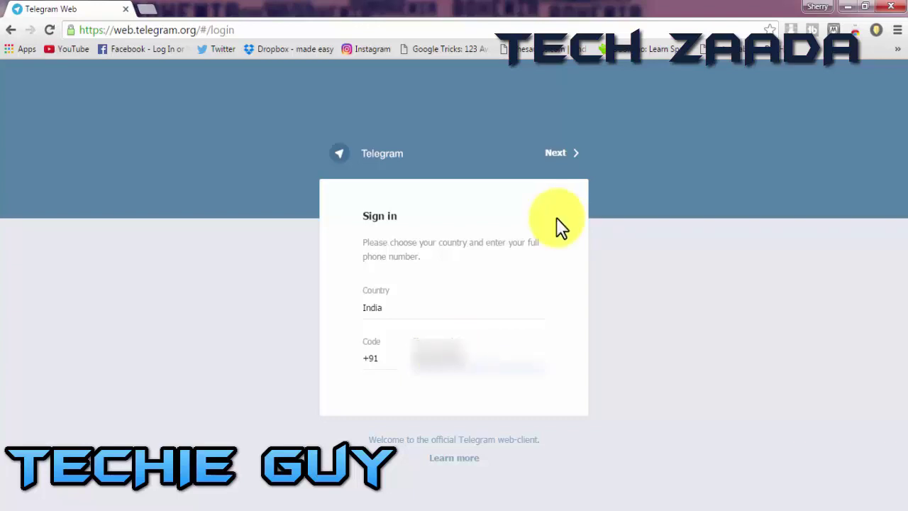
click(560, 168)
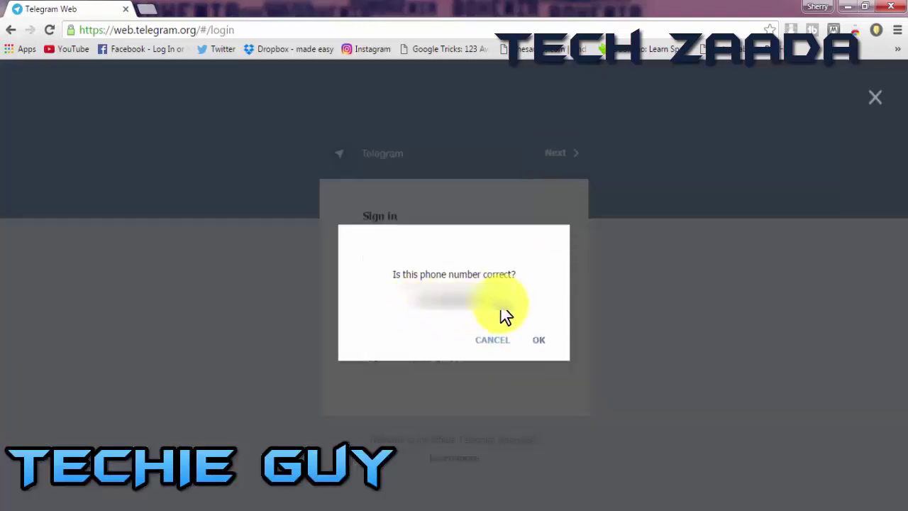
click(539, 343)
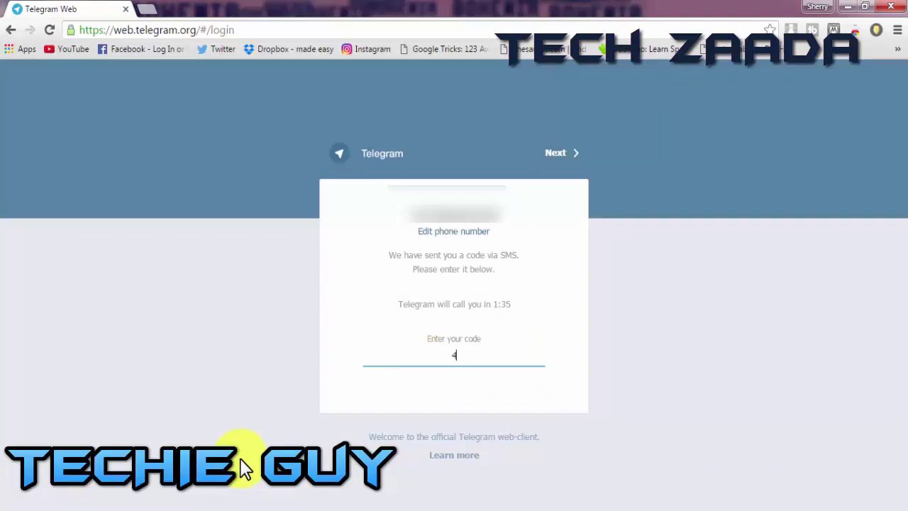
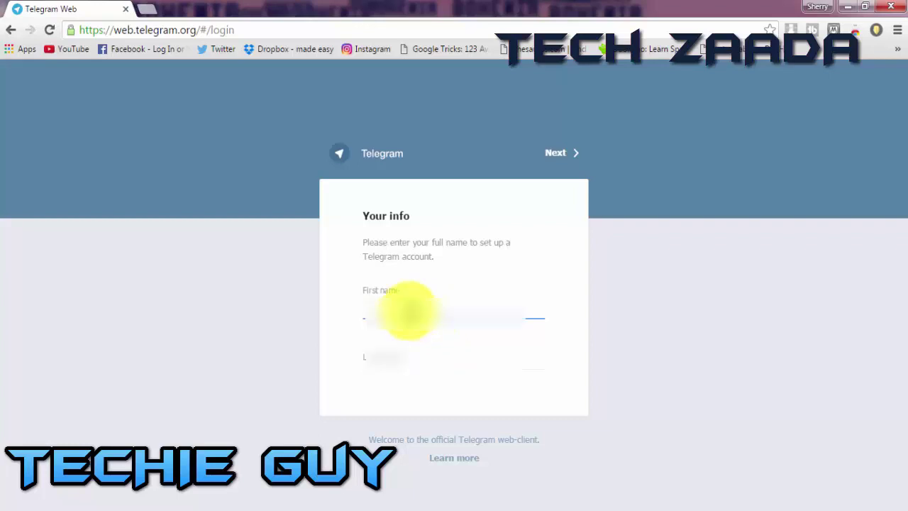
Step: Enter the account holder's first and last name and complete sign-up
text(Sherry)
click(442, 362)
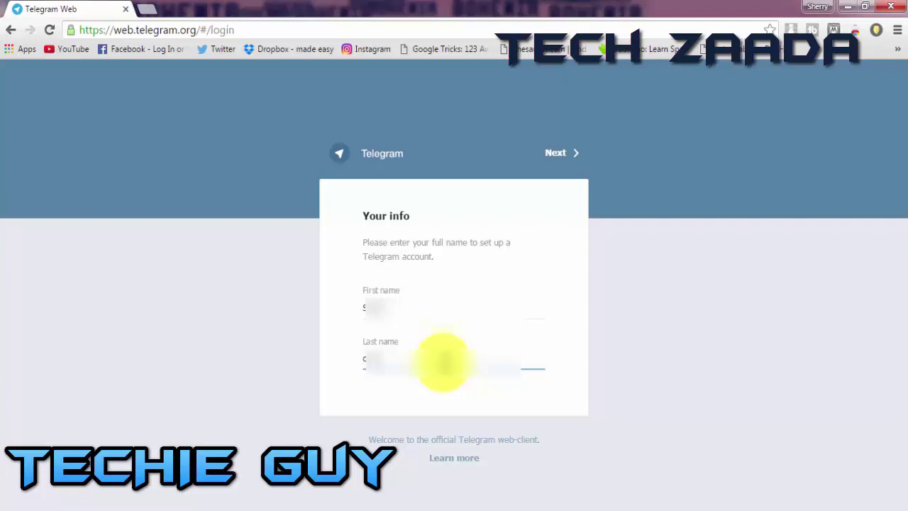
click(560, 155)
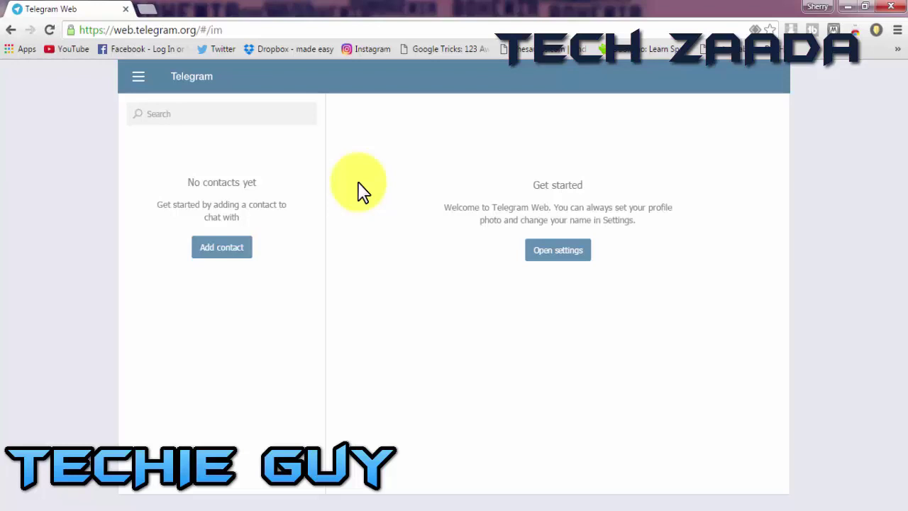
Step: In a new tab, search 'prisma bot for telegram' and follow the telegram.me/AIPrismaBot result
click(147, 9)
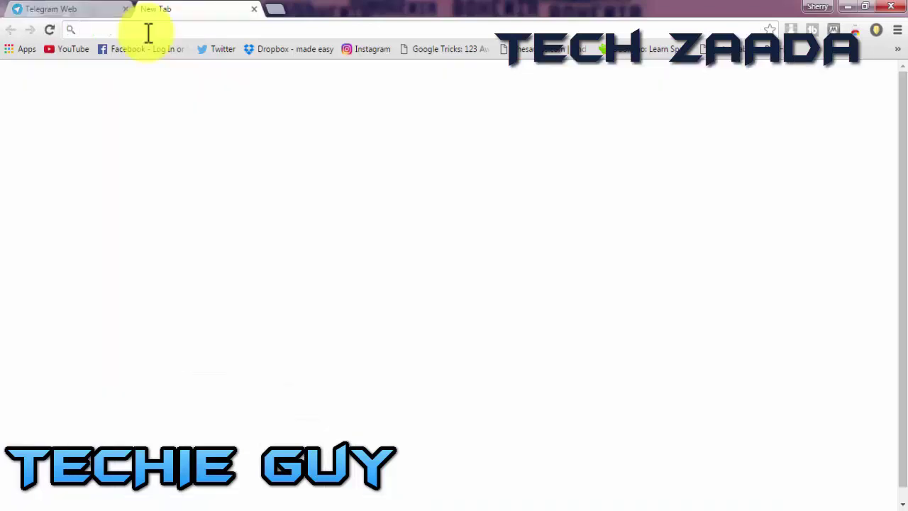
text(pr)
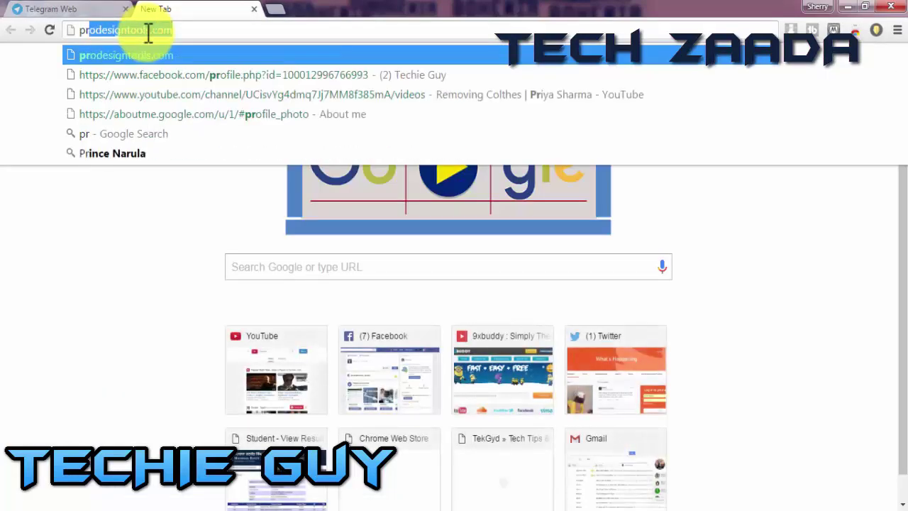
text(isma bo)
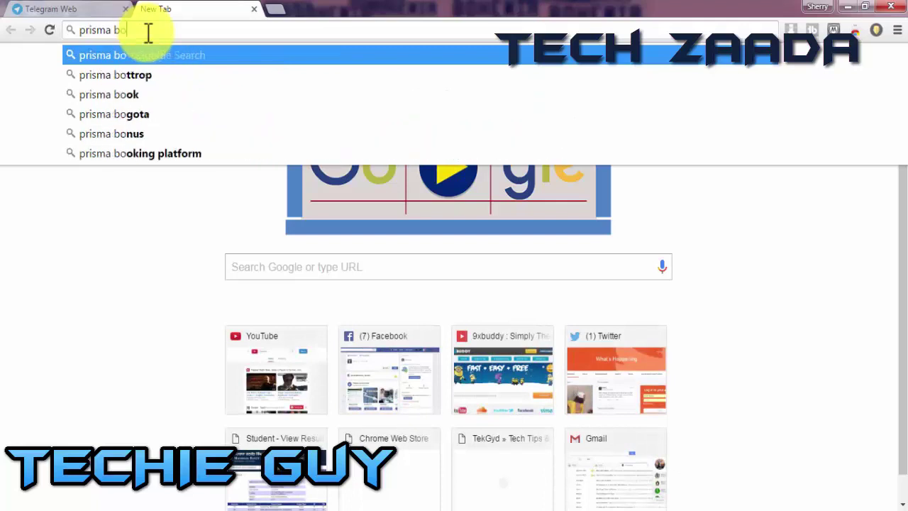
text(t for)
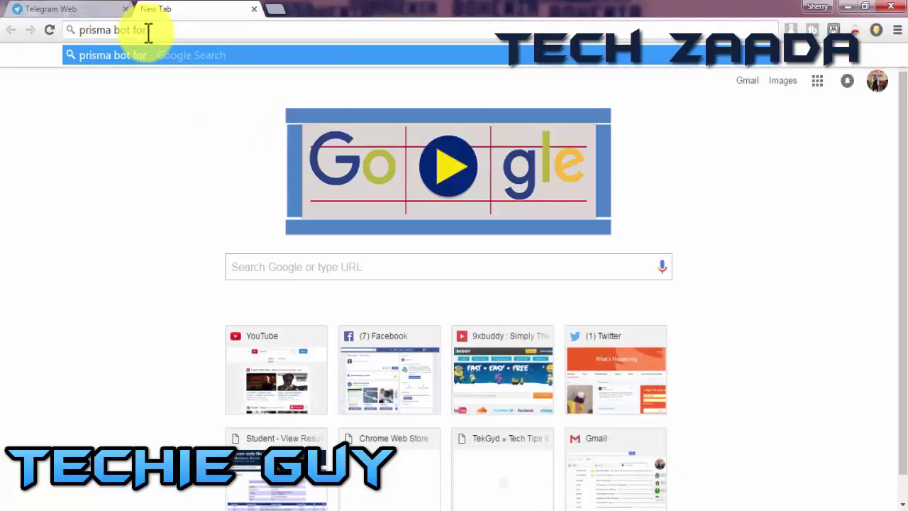
text( telegram)
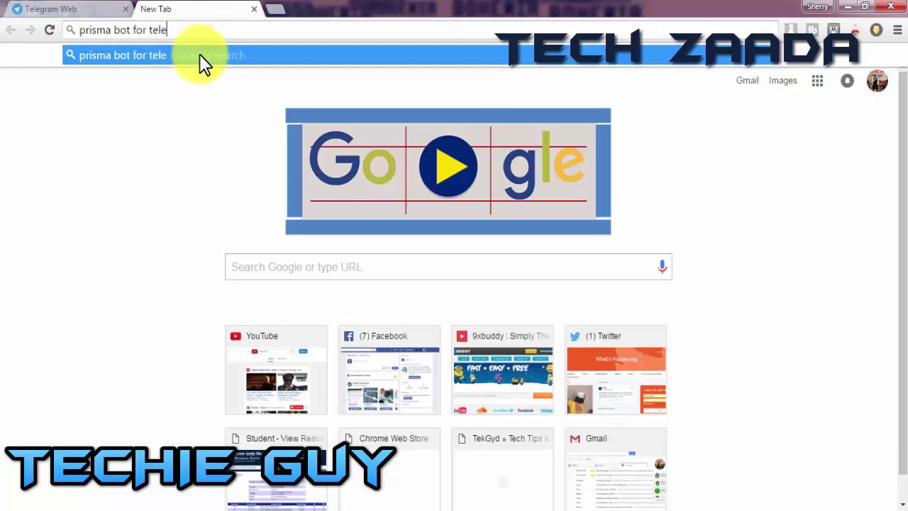
key(Return)
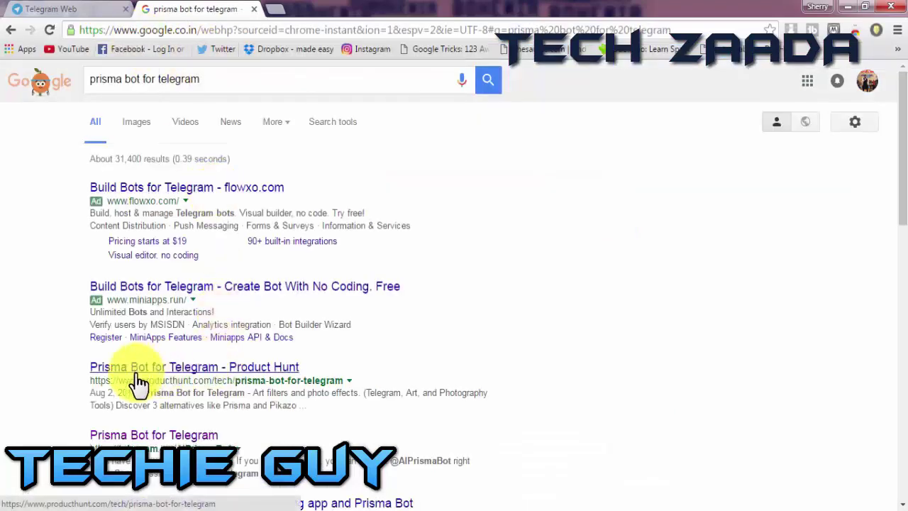
scroll(306, 388, down, 2)
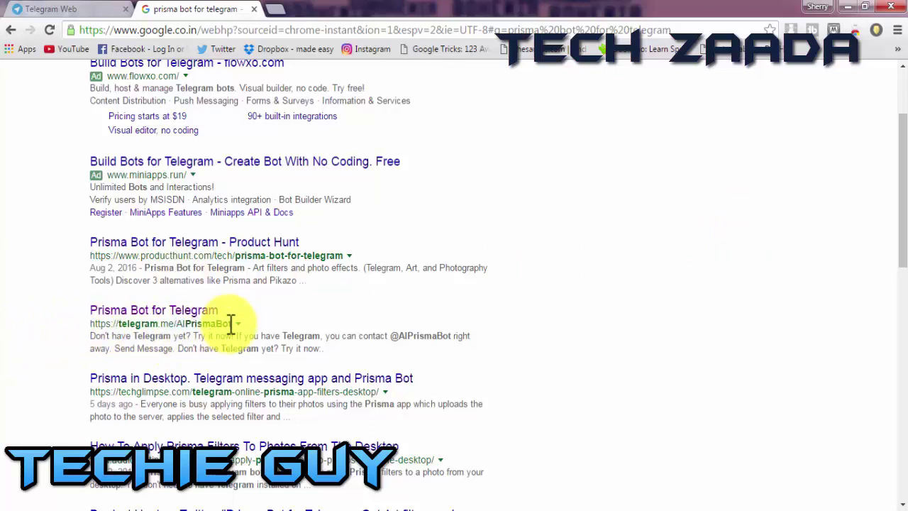
click(185, 320)
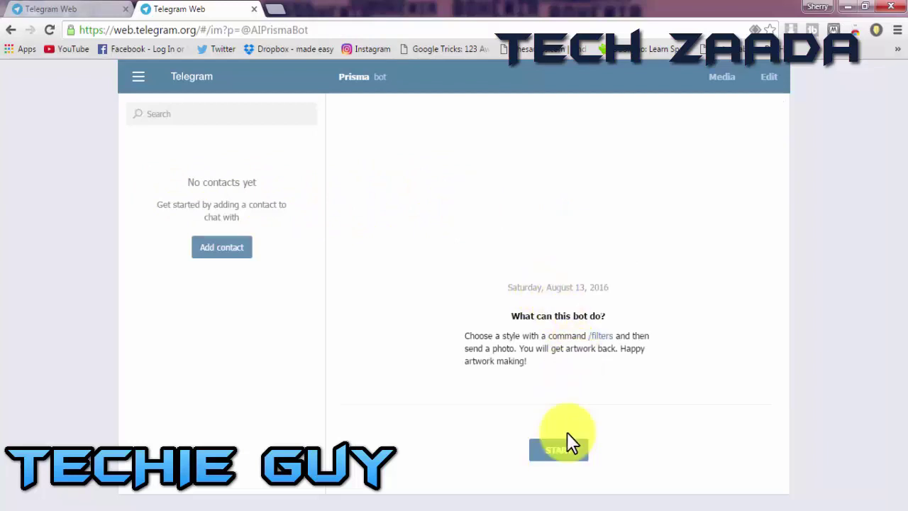
Step: Start the Prisma bot and send it the /filters command
click(557, 454)
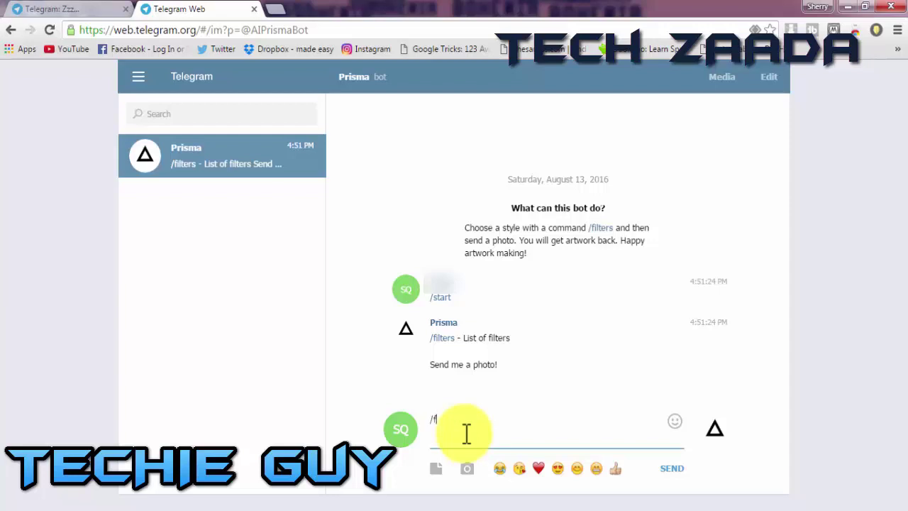
text(ters)
key(Return)
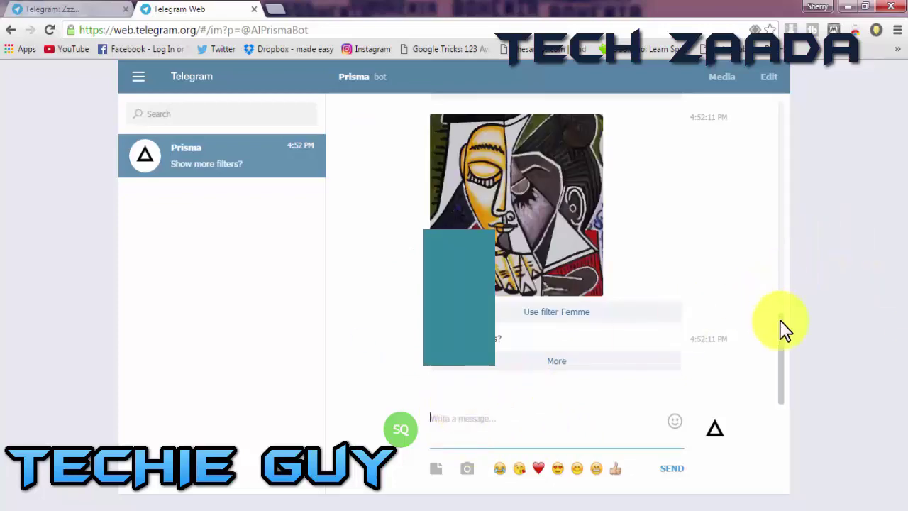
Step: Scroll through the filter samples and ask the bot for more filter examples
scroll(781, 315, up, 10)
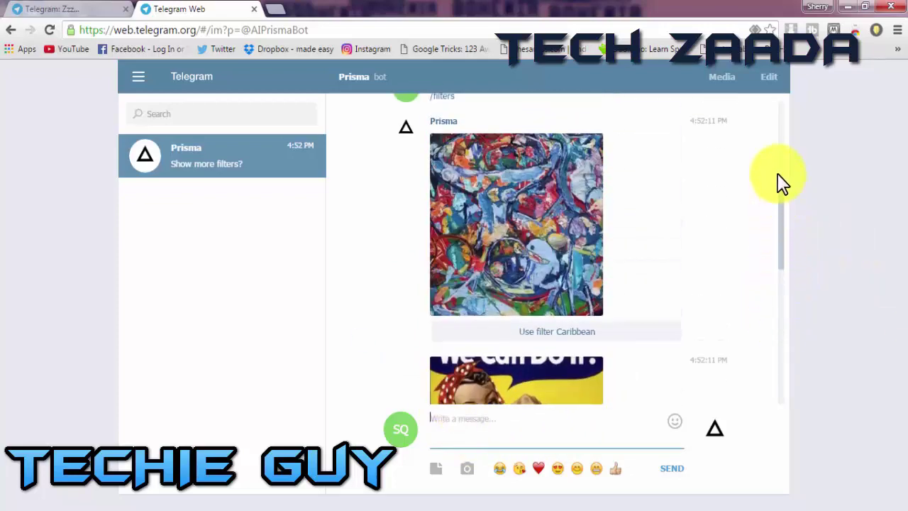
drag(774, 115, 787, 455)
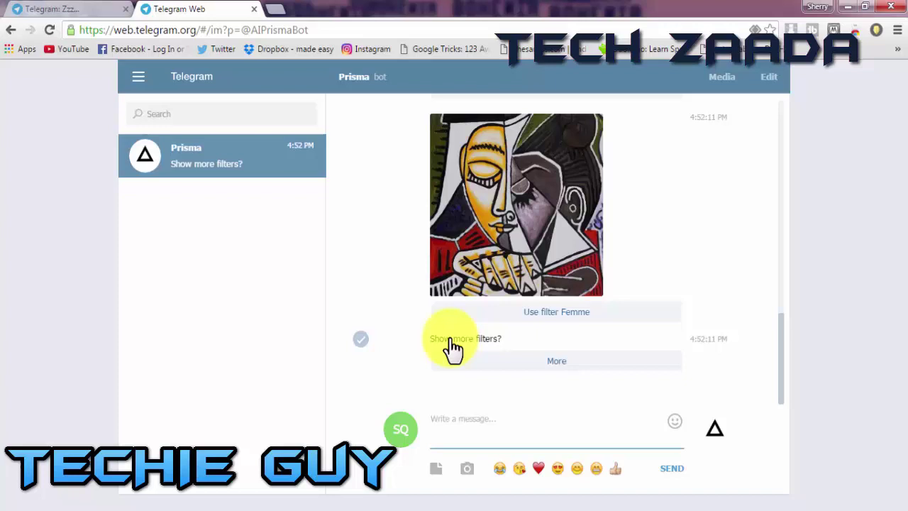
click(551, 361)
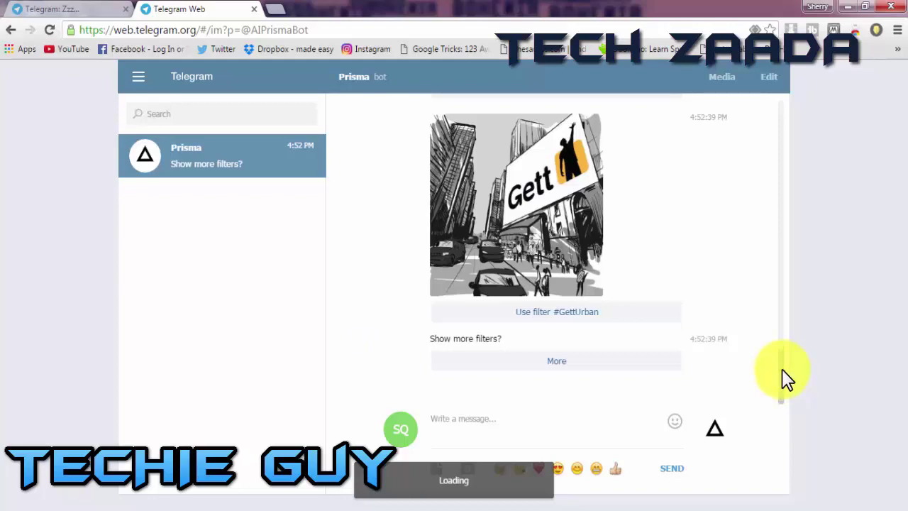
Step: Choose the Tears filter and begin attaching a photo to the chat
drag(782, 372, 790, 330)
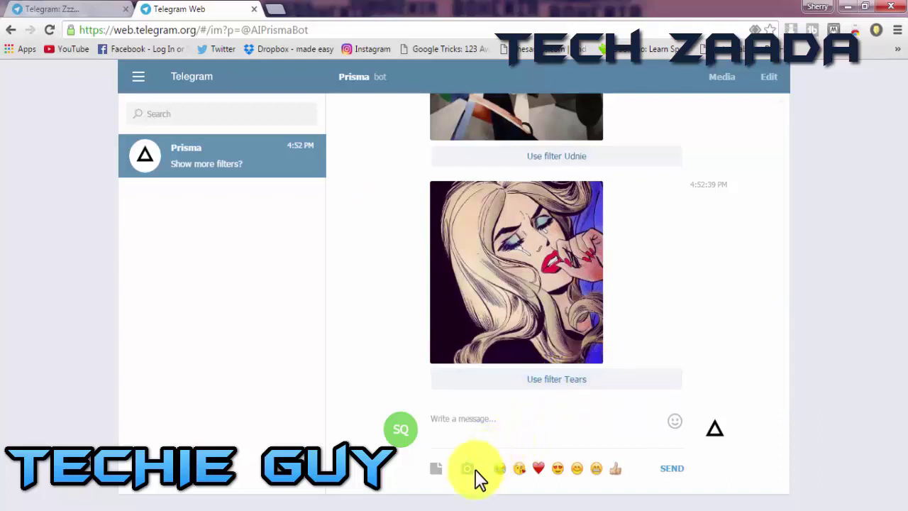
click(561, 381)
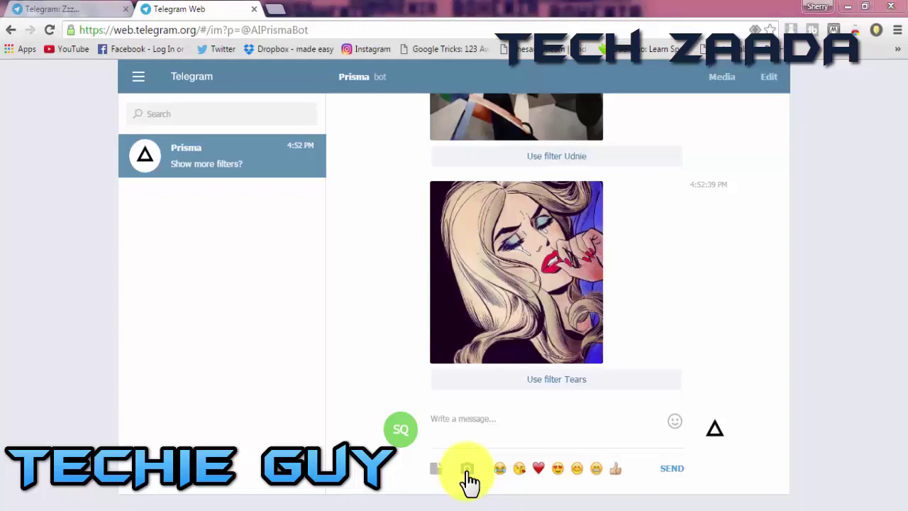
click(468, 471)
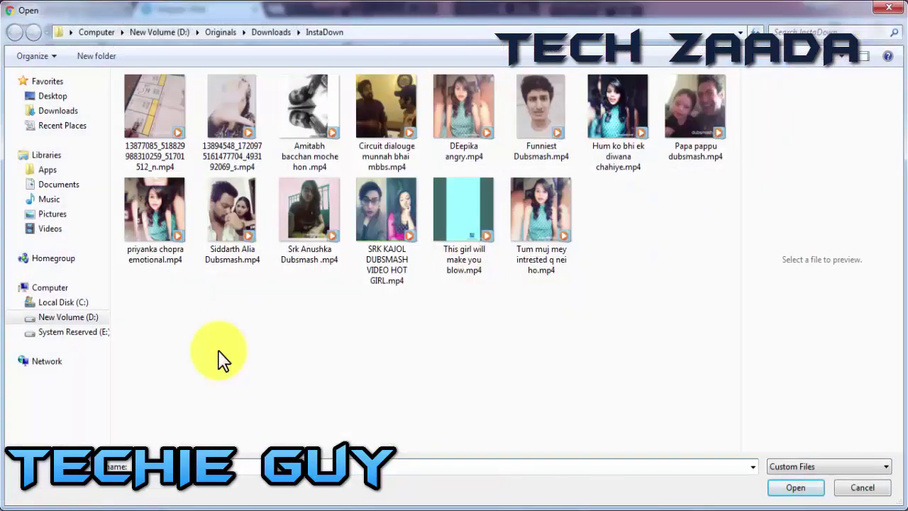
Step: Go up to the Downloads folder and upload the photo 3.jpg
click(362, 284)
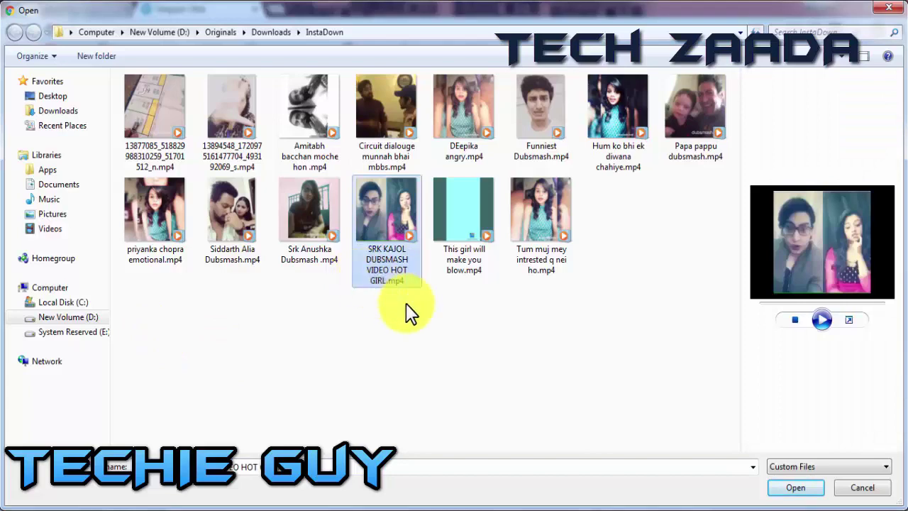
key(BackSpace)
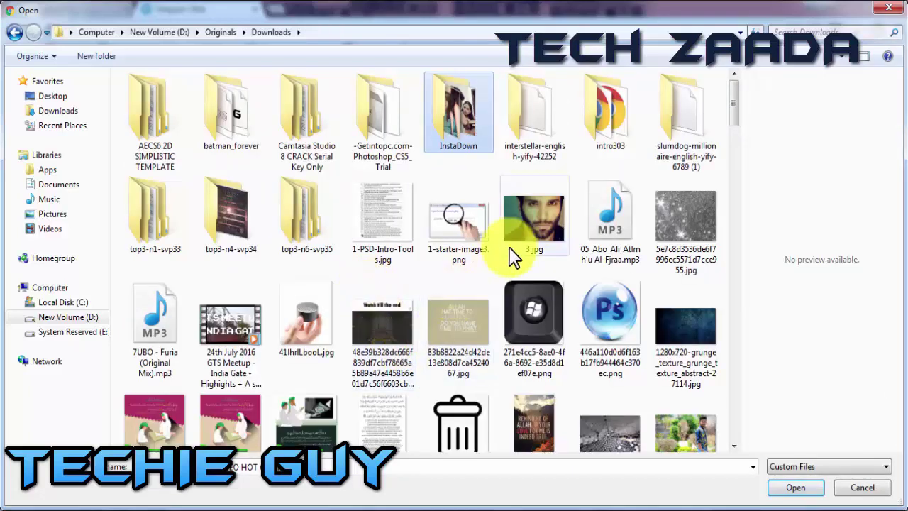
click(513, 254)
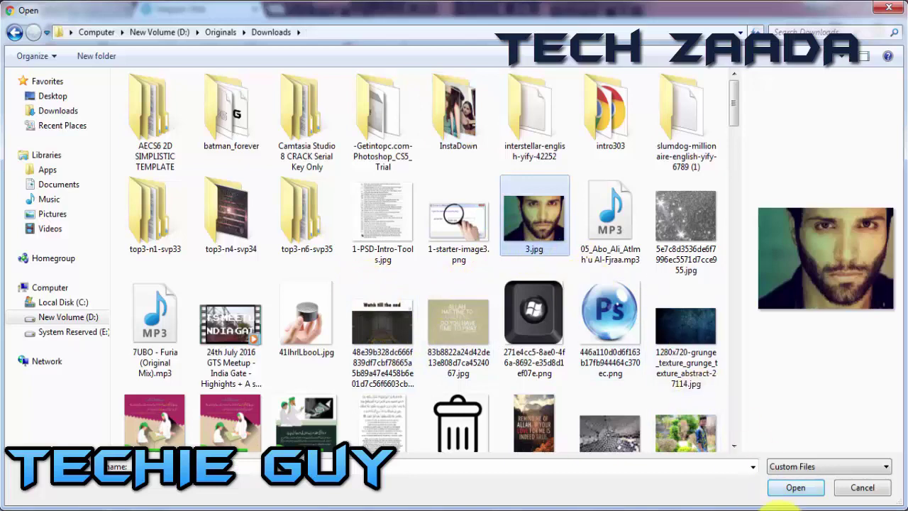
click(787, 489)
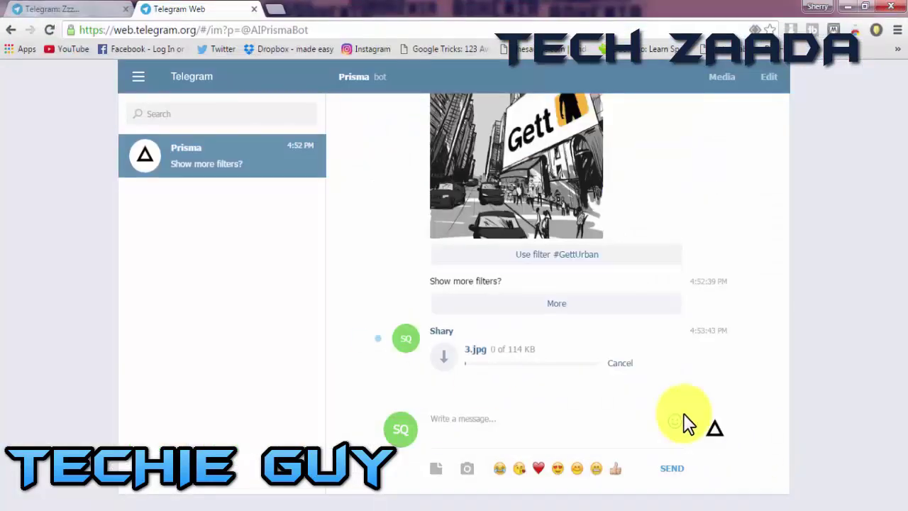